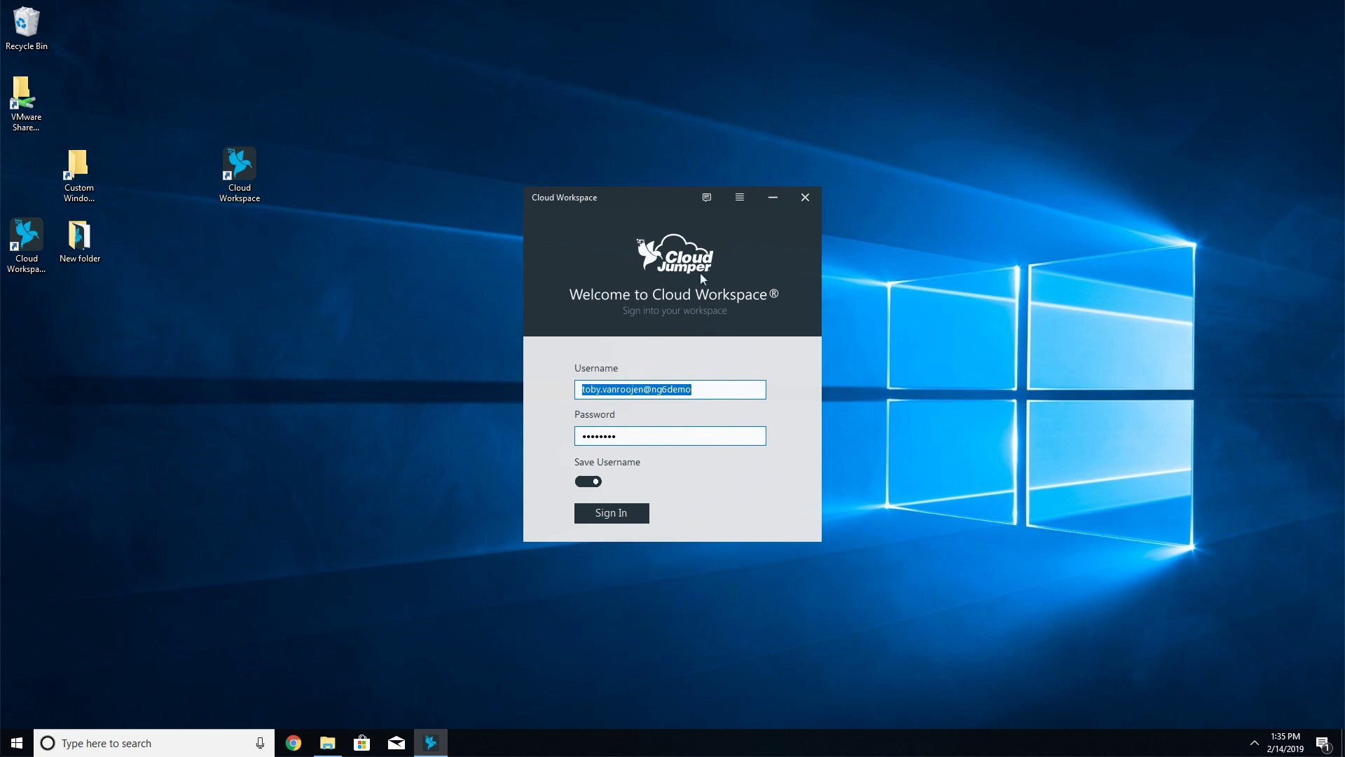
Review Preferences and the Enable Telemetry explanation, then show the Help page (version 5.2.19.02130 Beta)
left_click(739, 199)
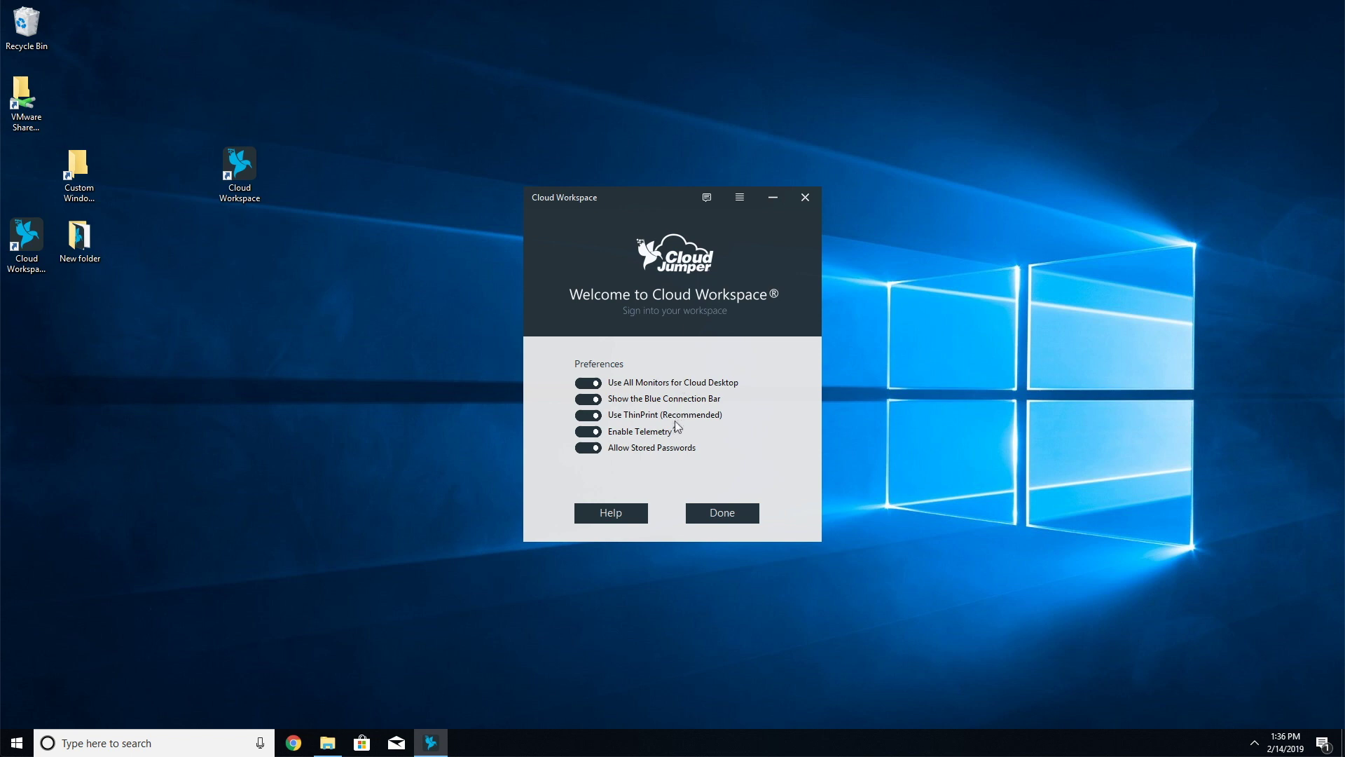
left_click(674, 430)
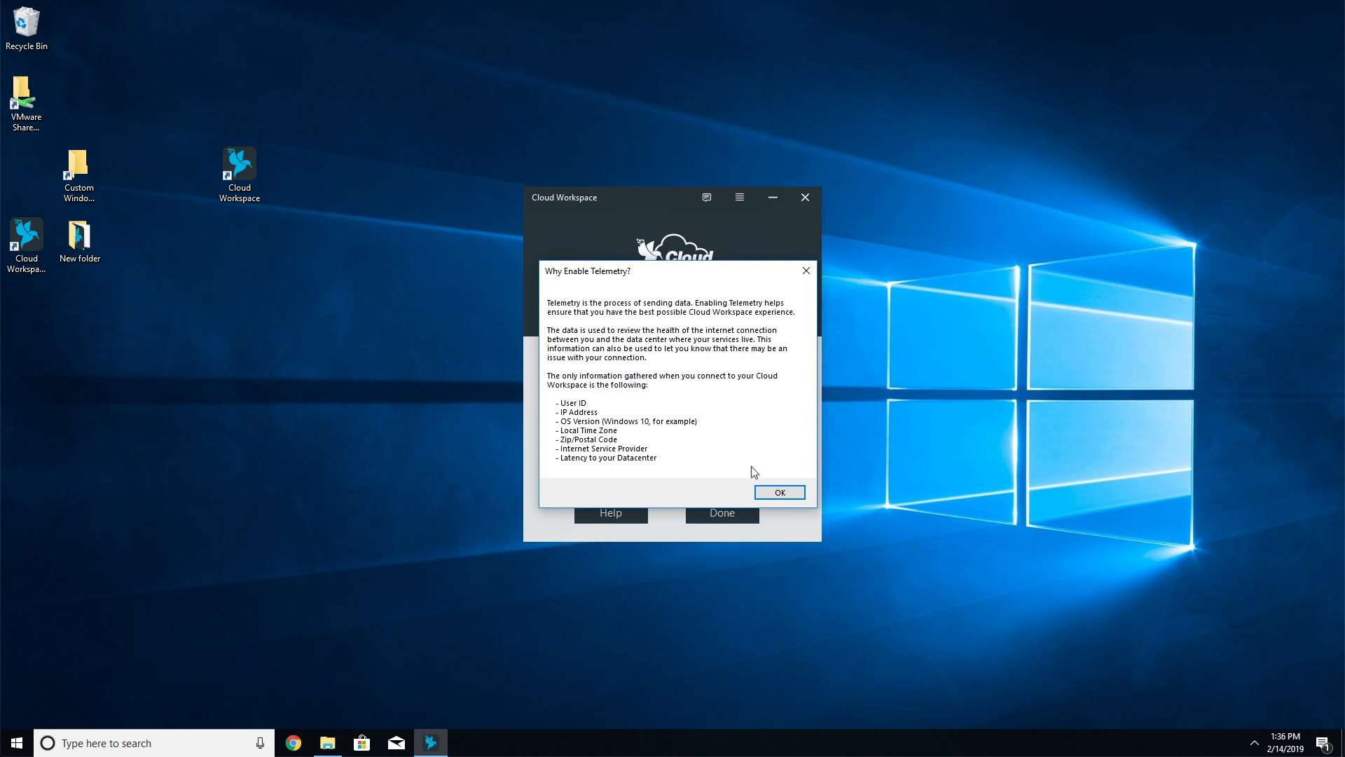
left_click(778, 492)
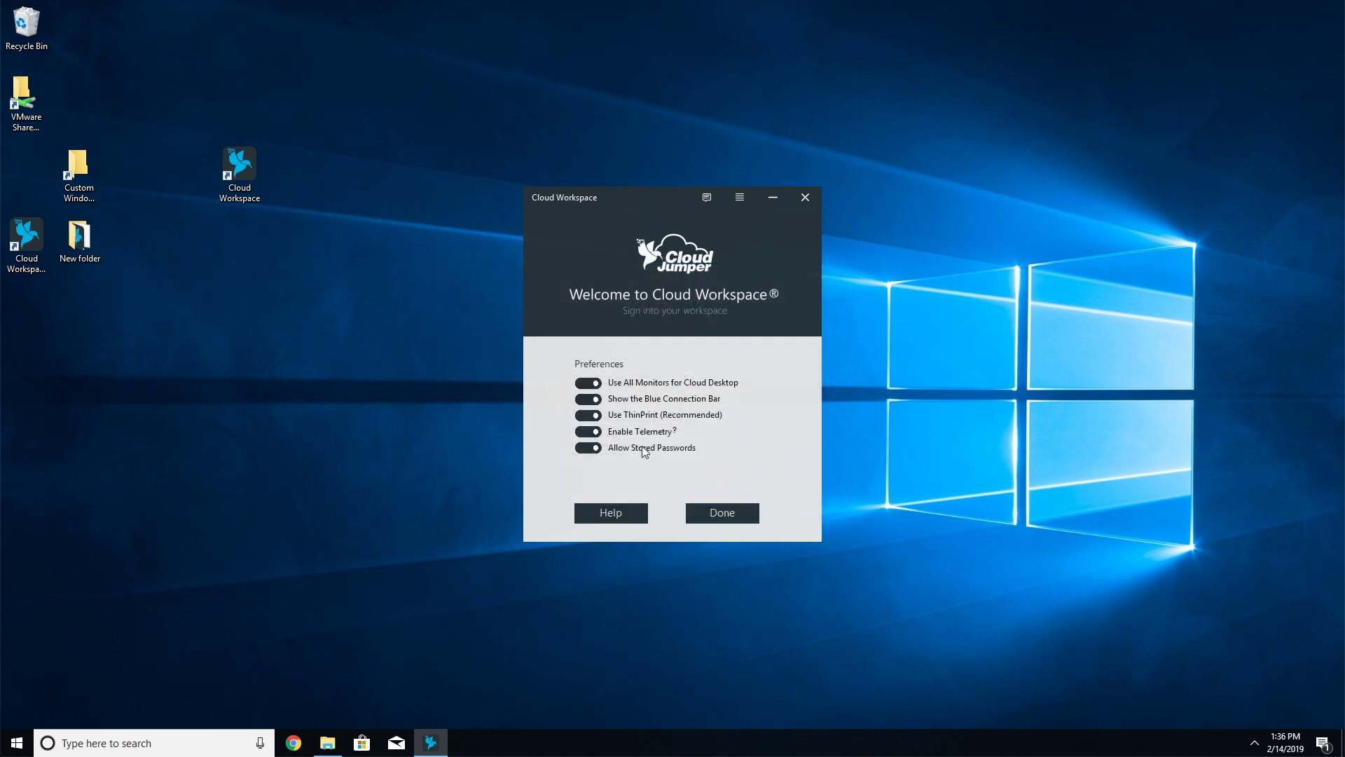
left_click(615, 515)
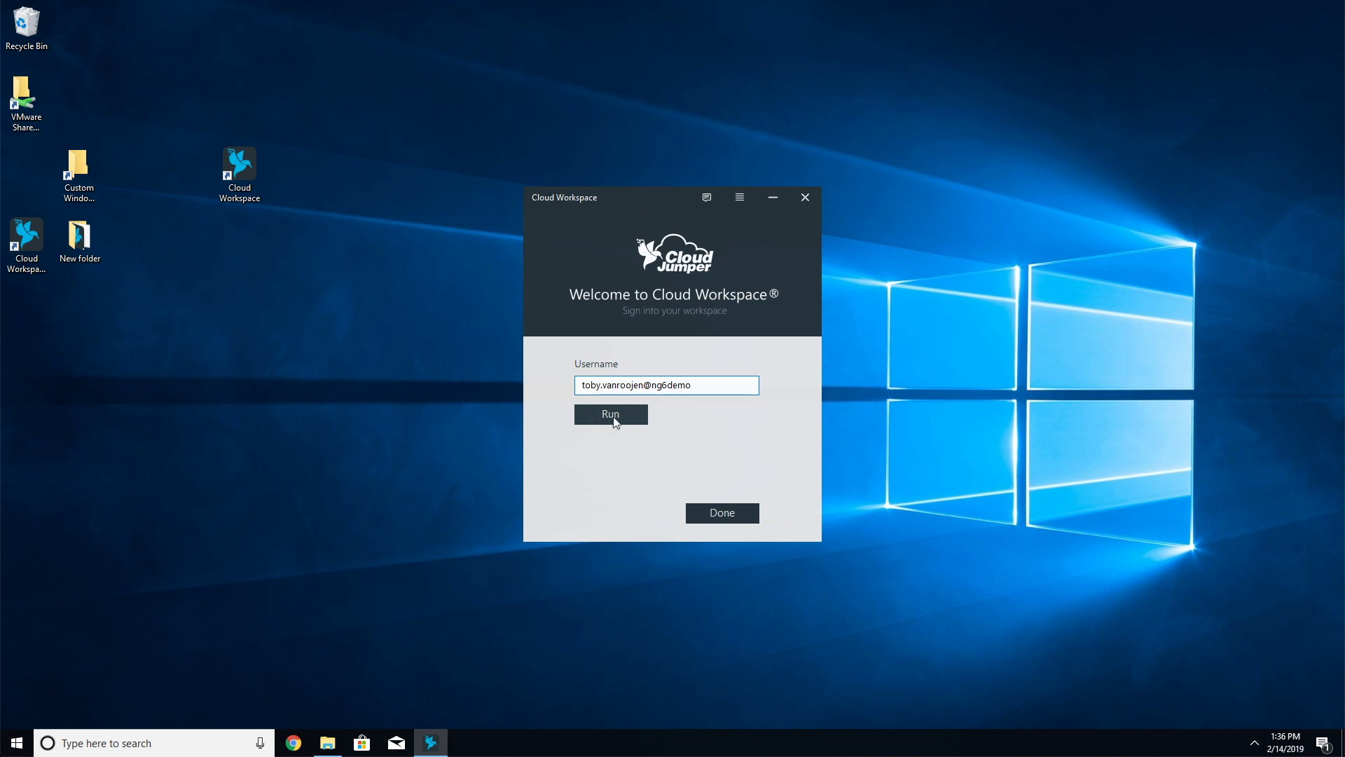
Run the gateway Network Test, finish it with Done, and return to the filled-in sign-in screen
left_click(614, 416)
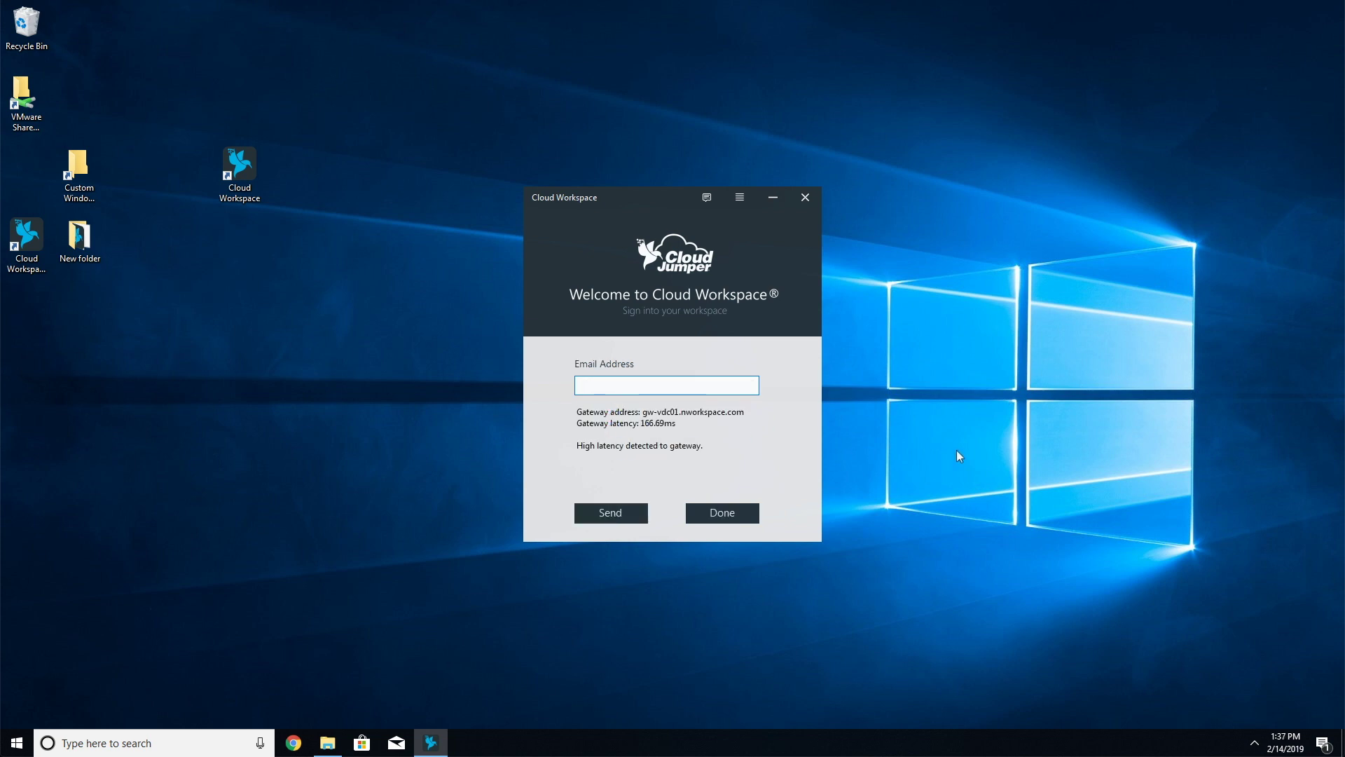
left_click(596, 387)
left_click(722, 514)
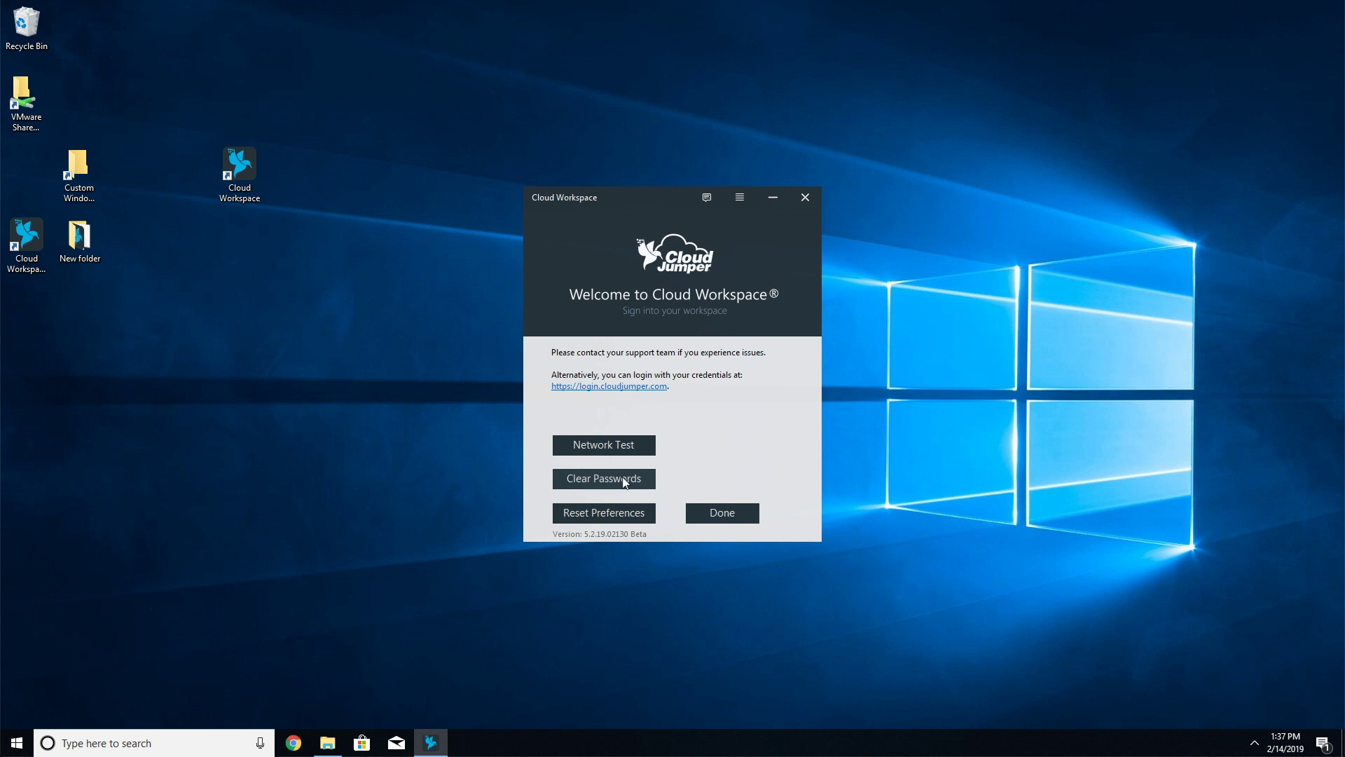
left_click(739, 197)
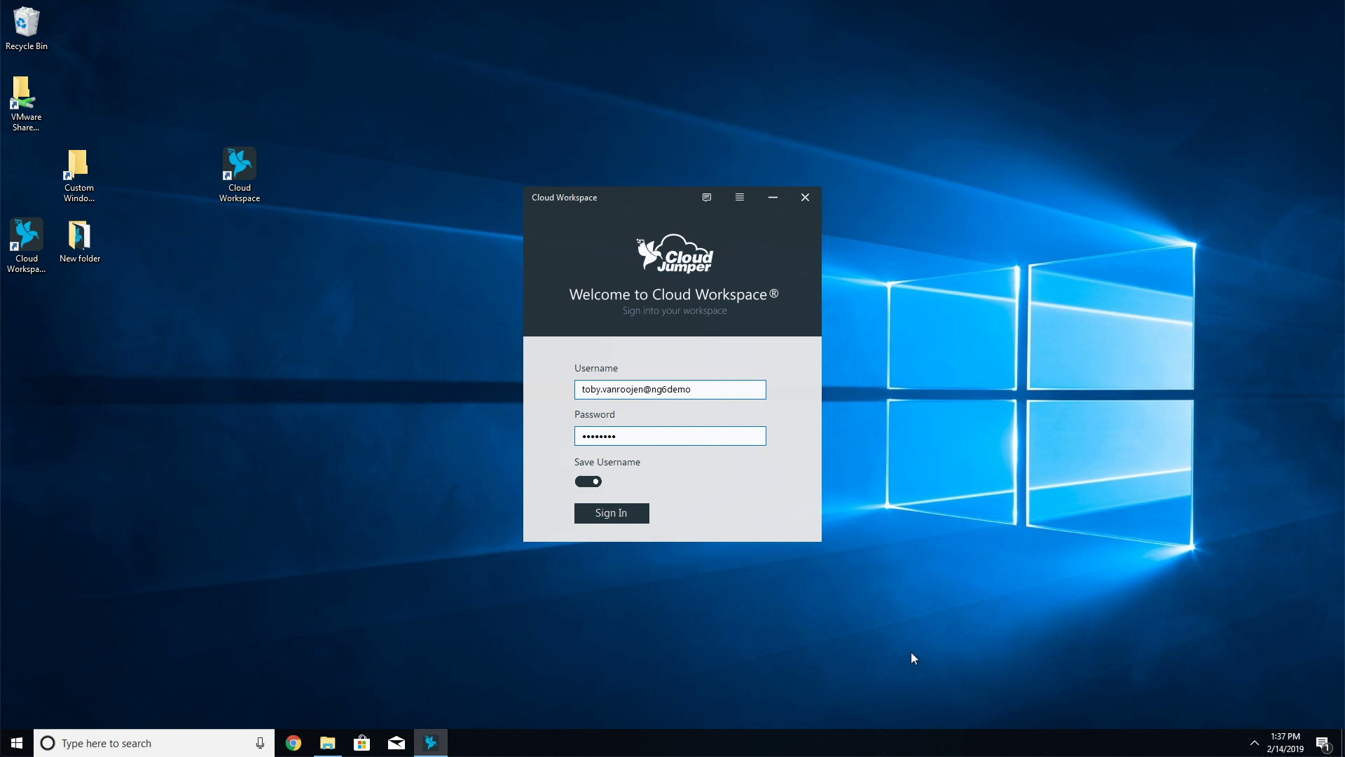
Sign in, launch the Workspace desktop, and submit the SMS confirmation code for MFA
left_click(622, 512)
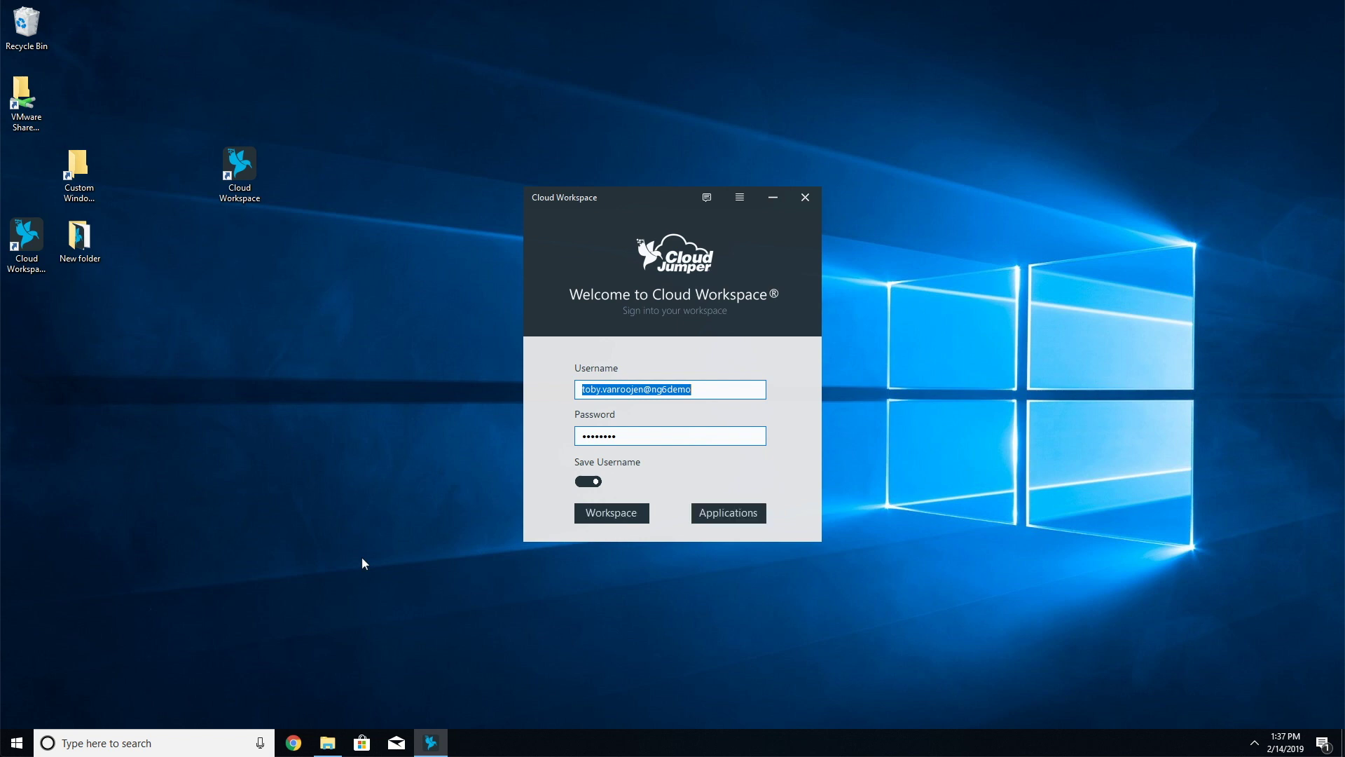
left_click(620, 514)
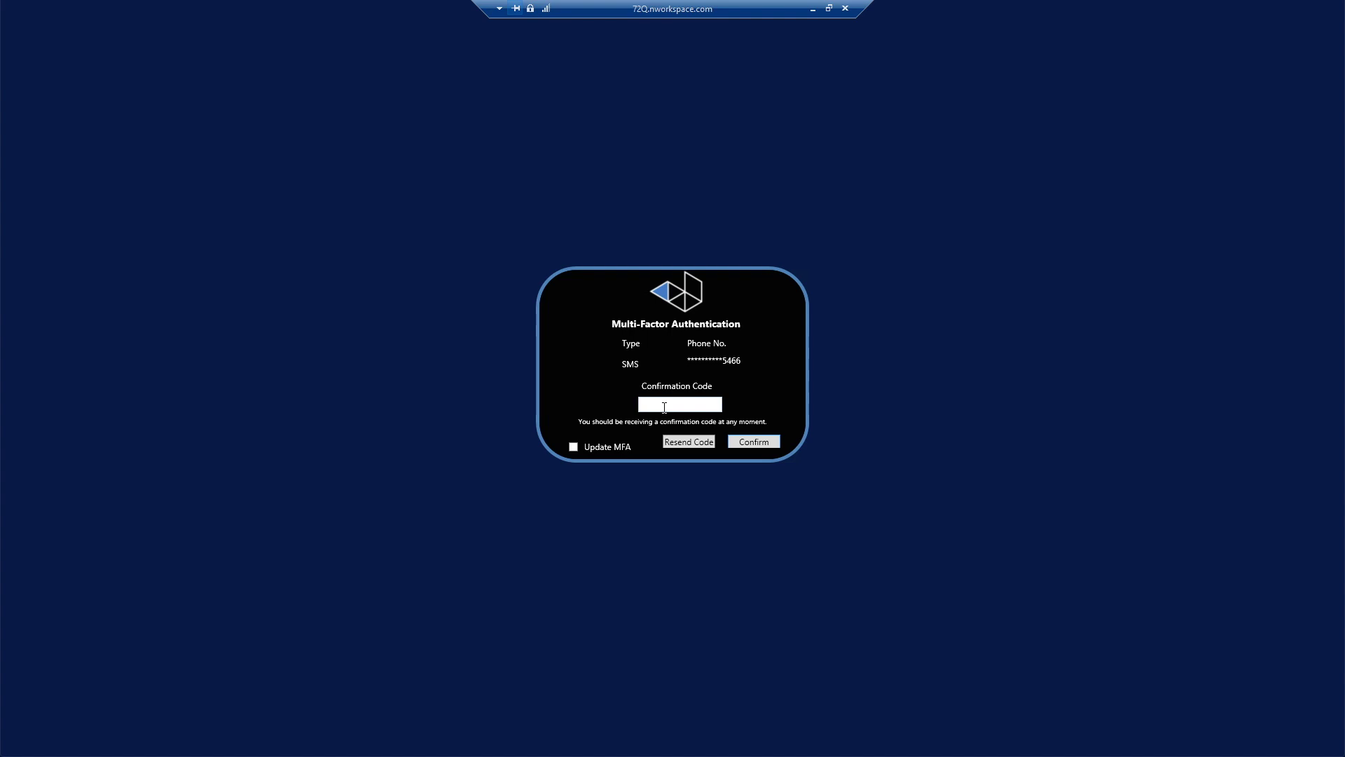
key("Return")
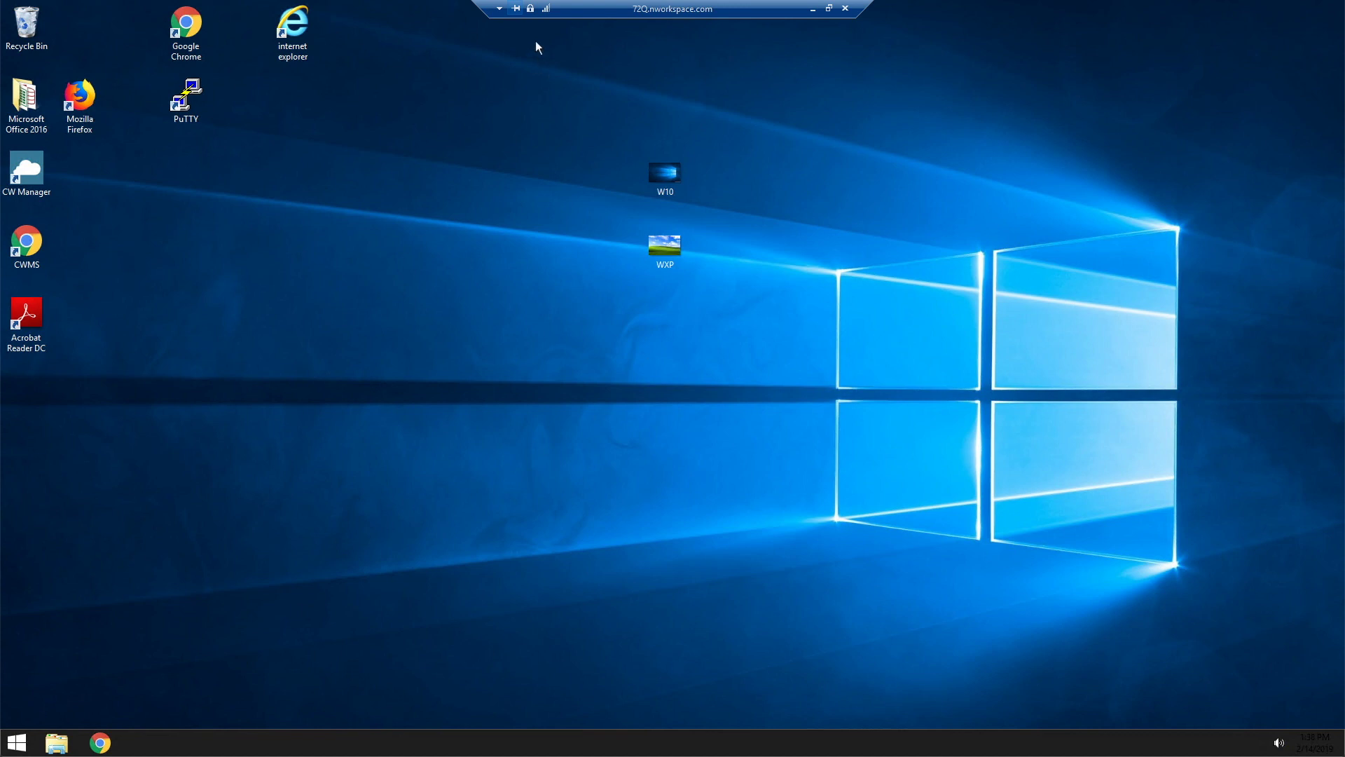
Move the PuTTY shortcut lower on the desktop and set WXP as the wallpaper
left_click_drag(178, 100, 233, 317)
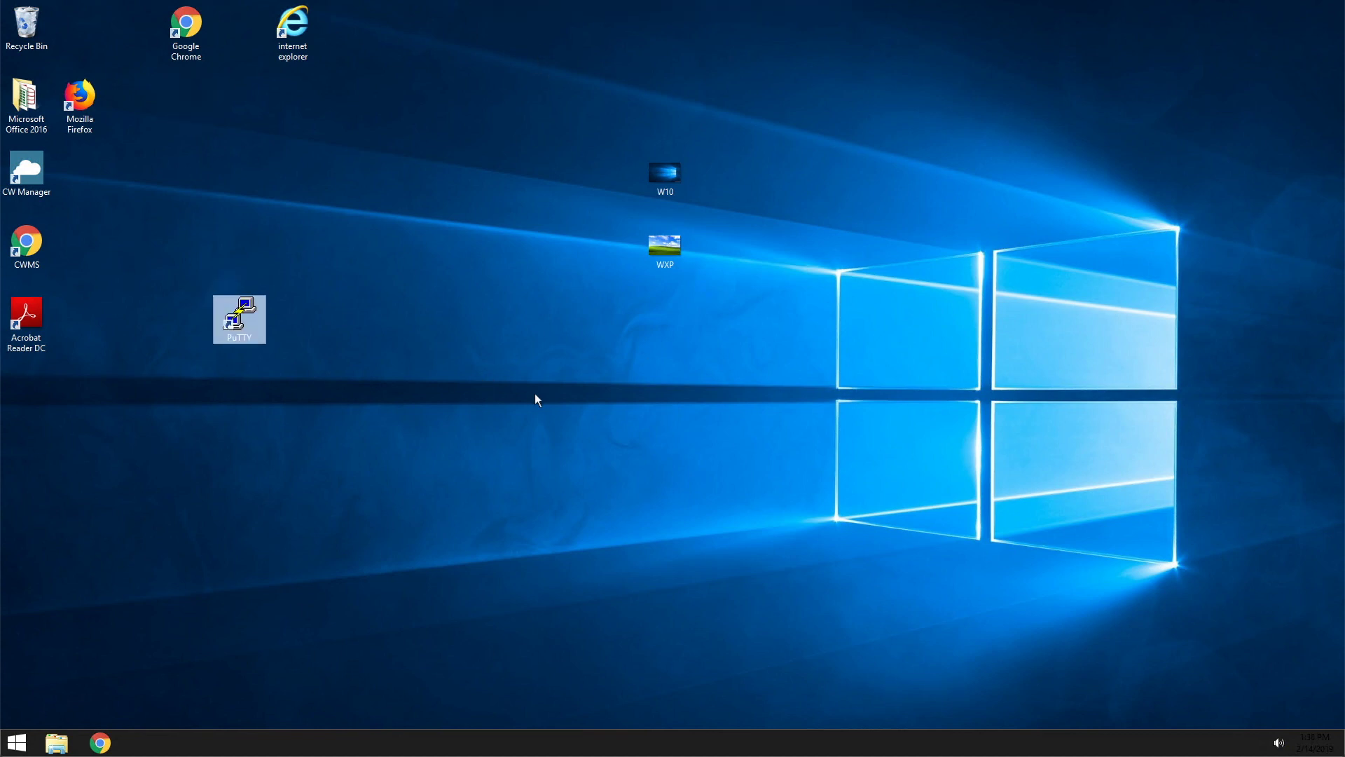
left_click(666, 243)
right_click(672, 238)
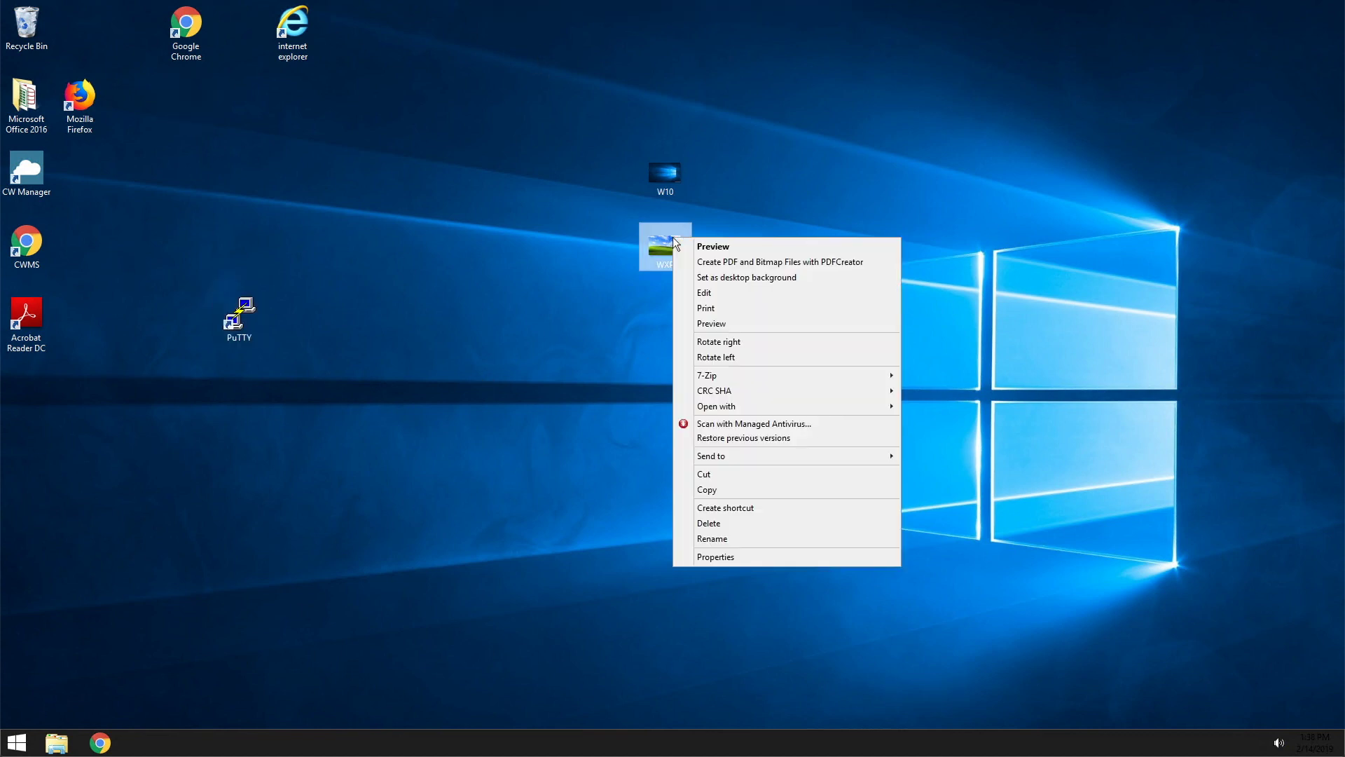
left_click(750, 279)
left_click(750, 277)
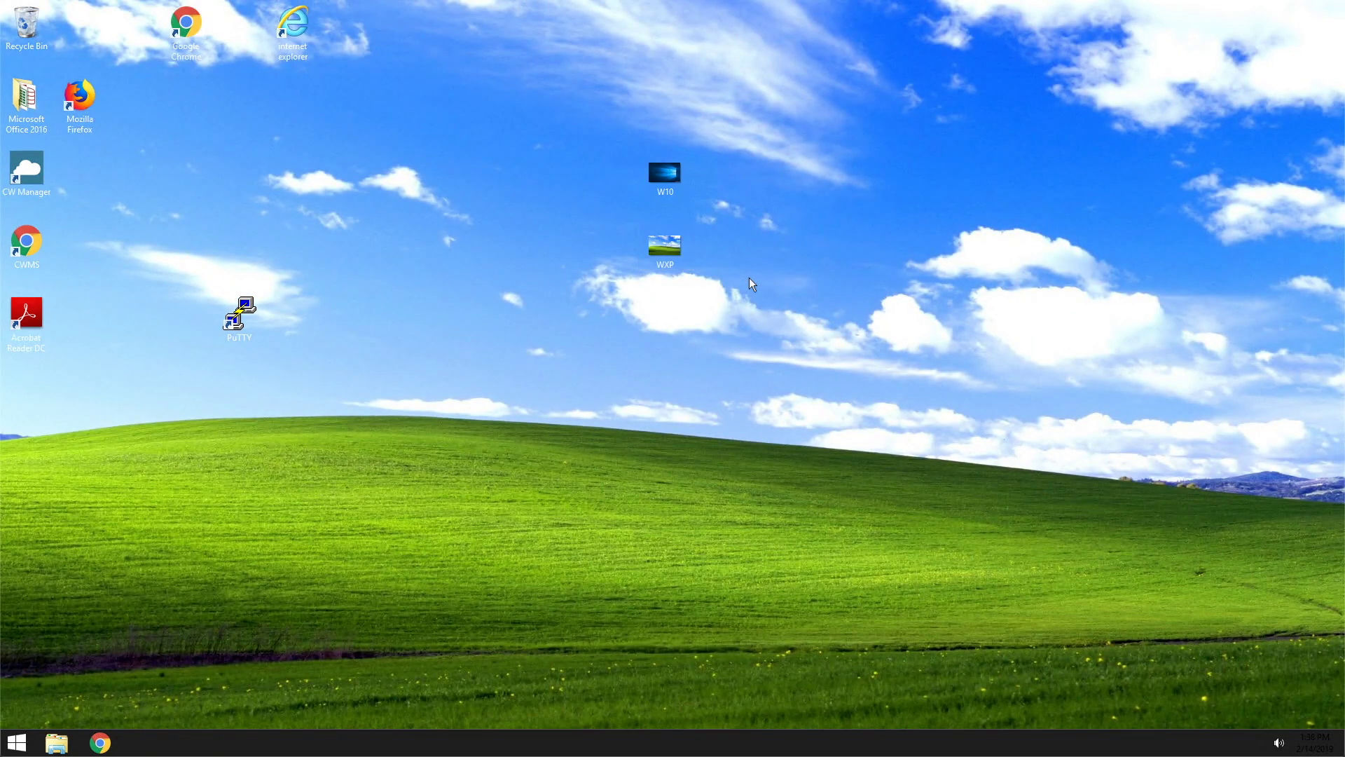
Restore W10 as the desktop wallpaper and bring up This PC in File Explorer
left_click(655, 171)
right_click(662, 172)
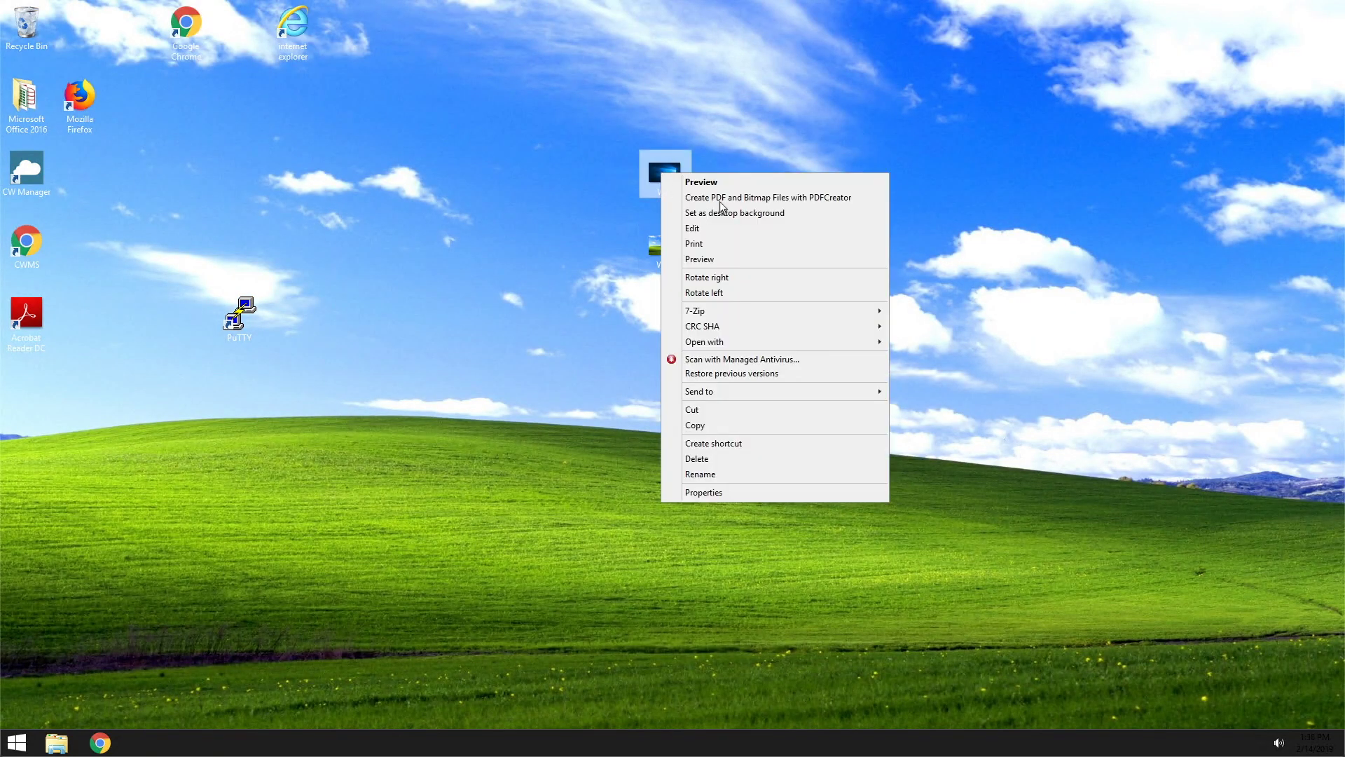
left_click(730, 212)
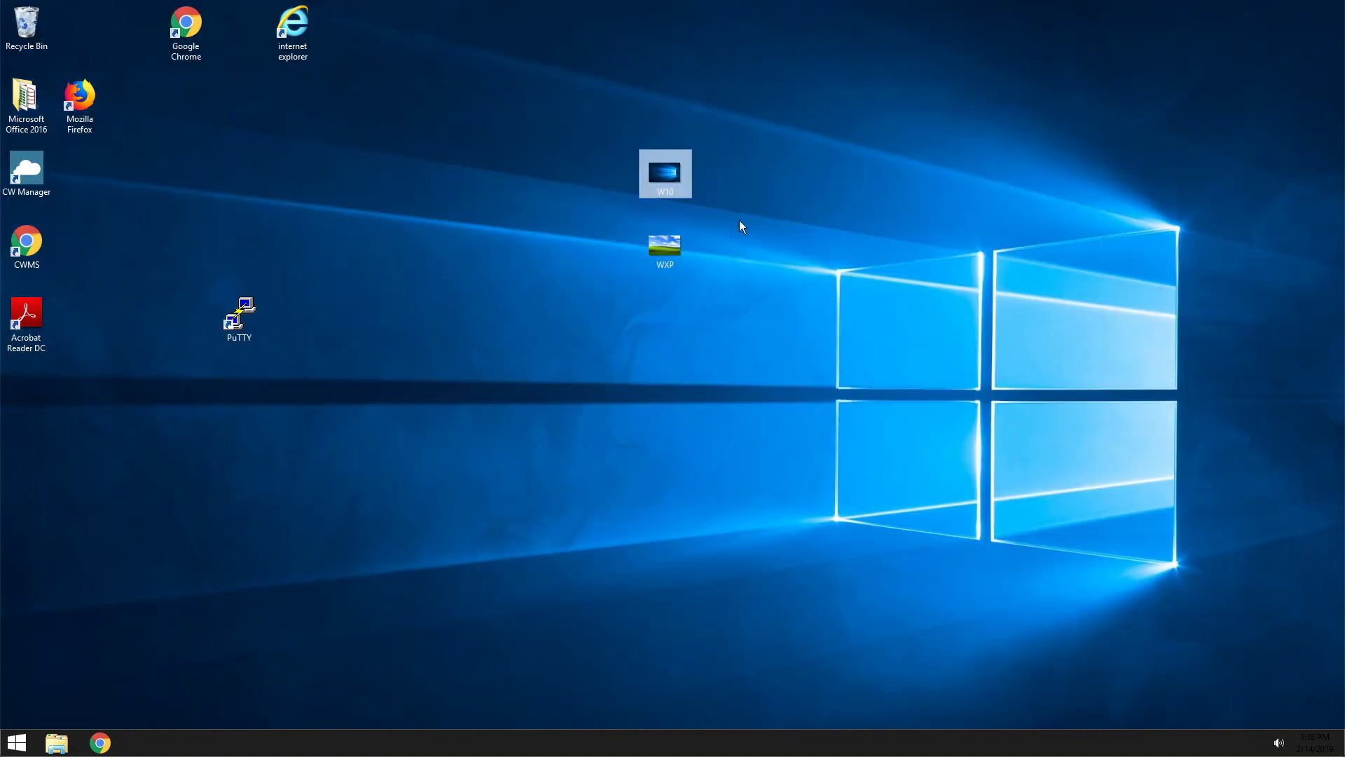
left_click(741, 222)
left_click(56, 743)
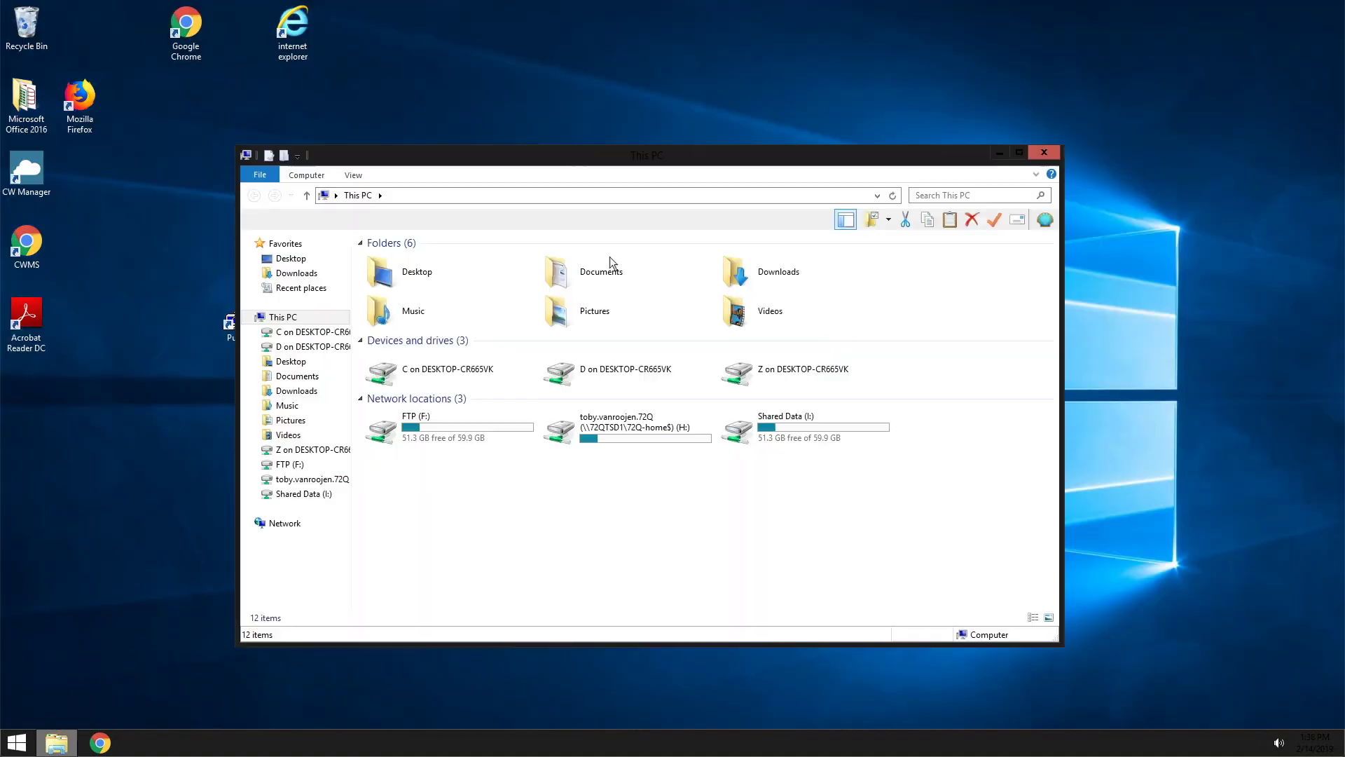
Look through the Desktop folder and home drive (H:), ending in Shared Data (I:)
double_click(413, 272)
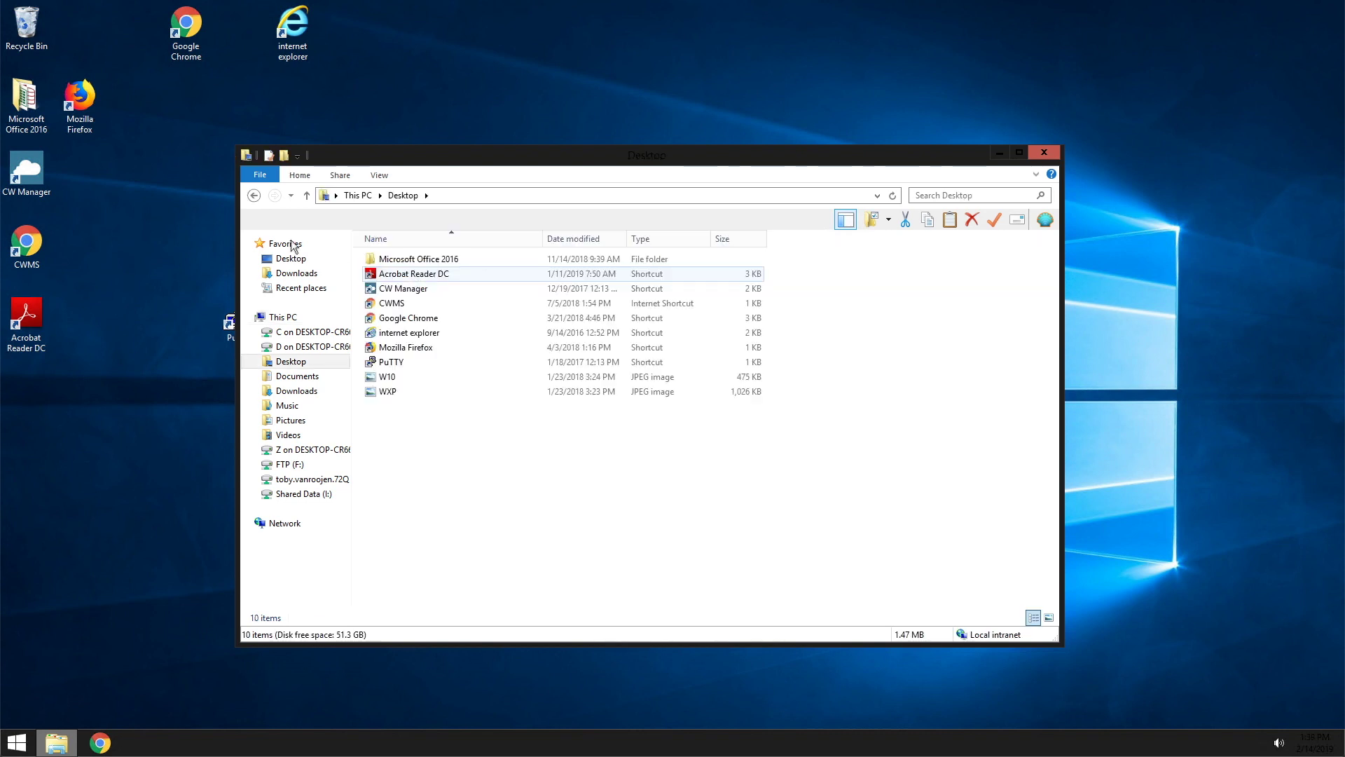
left_click(254, 195)
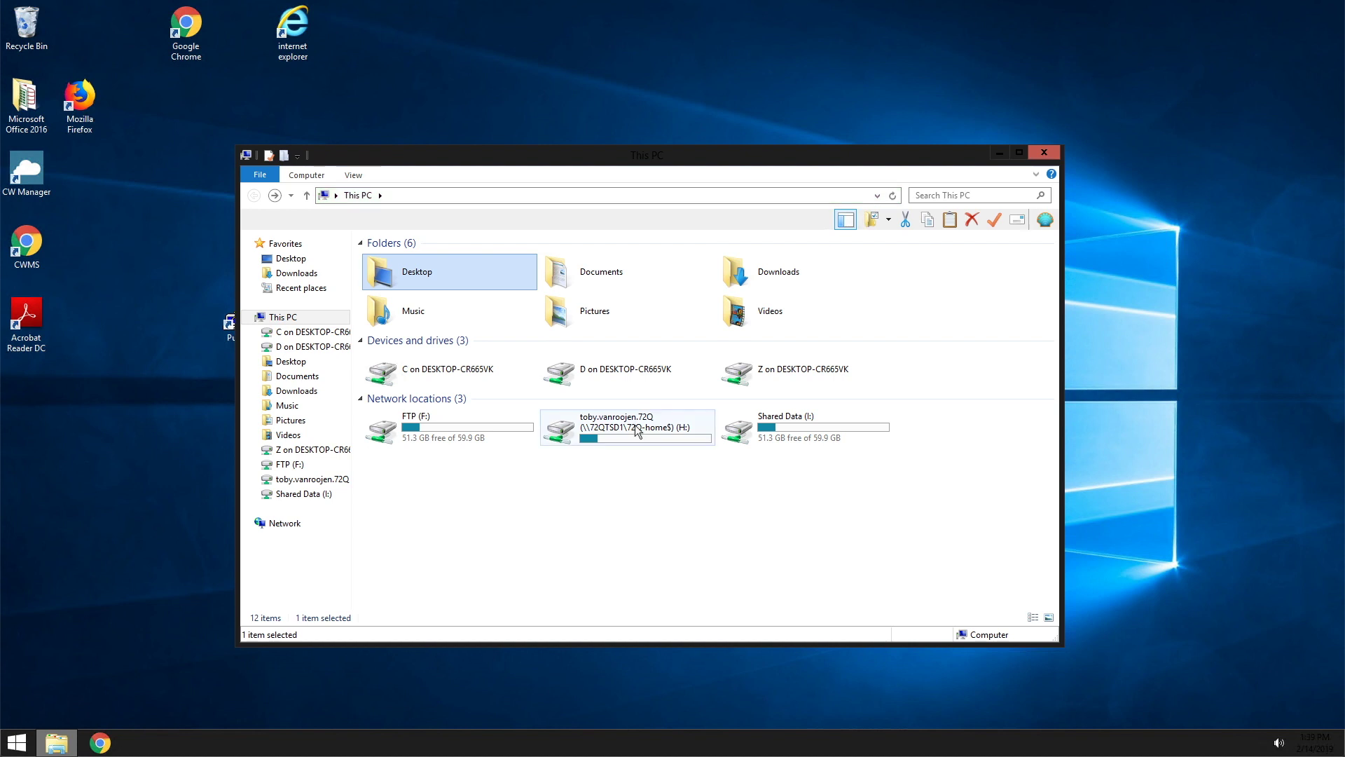
double_click(674, 430)
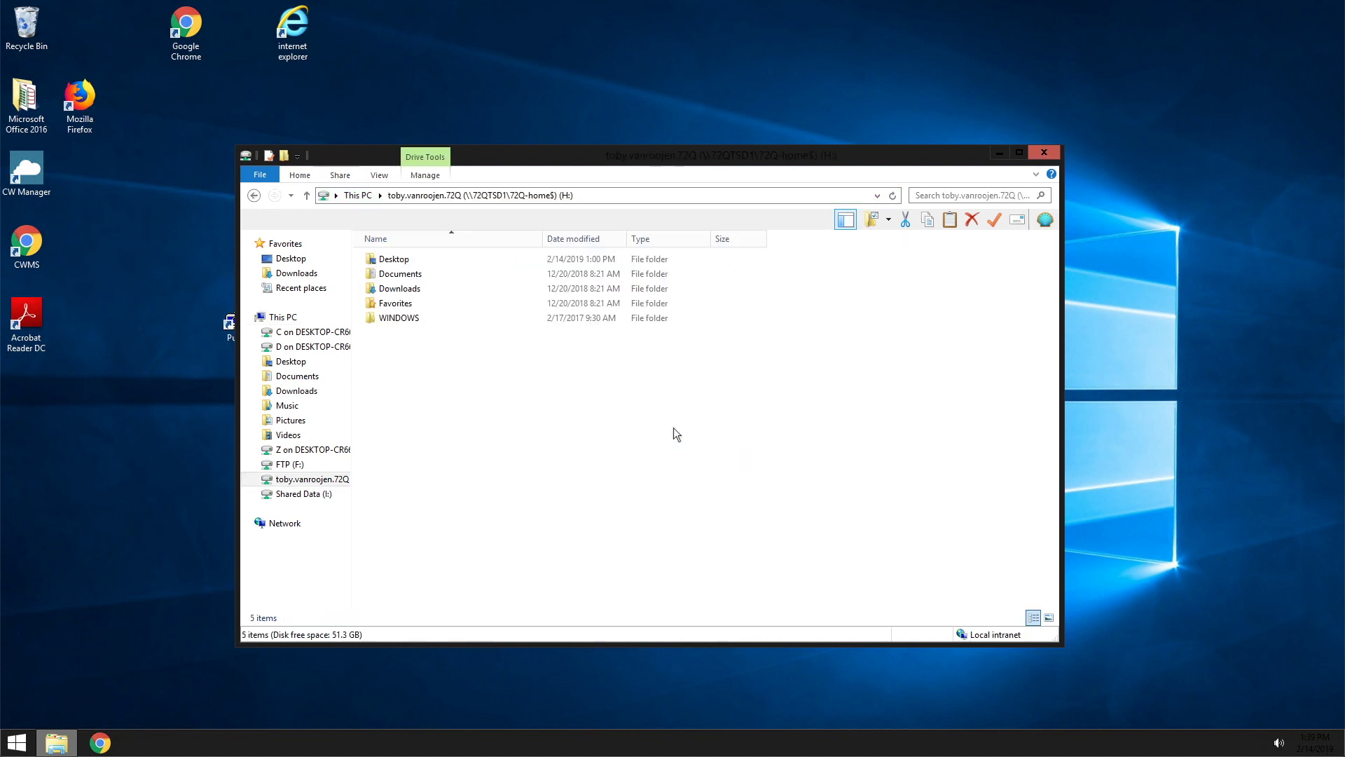
left_click(253, 196)
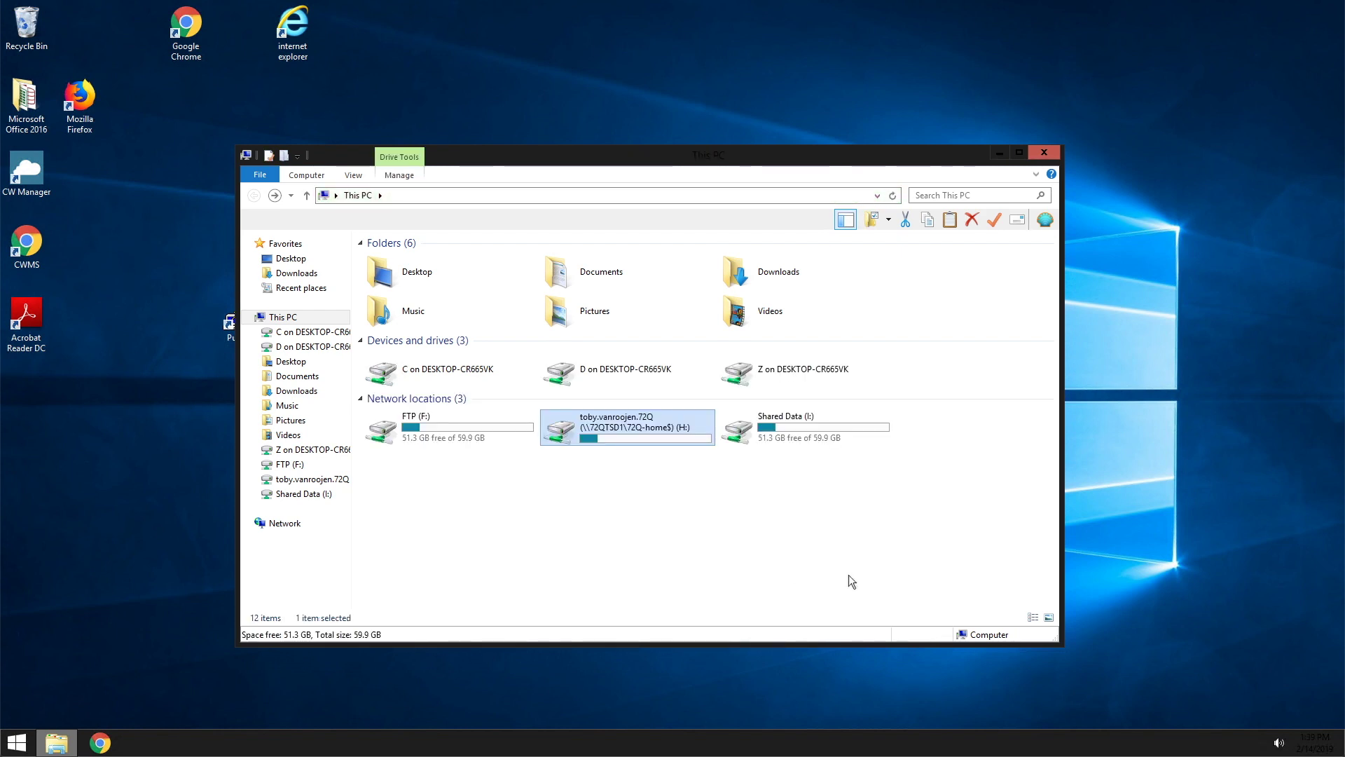
double_click(793, 430)
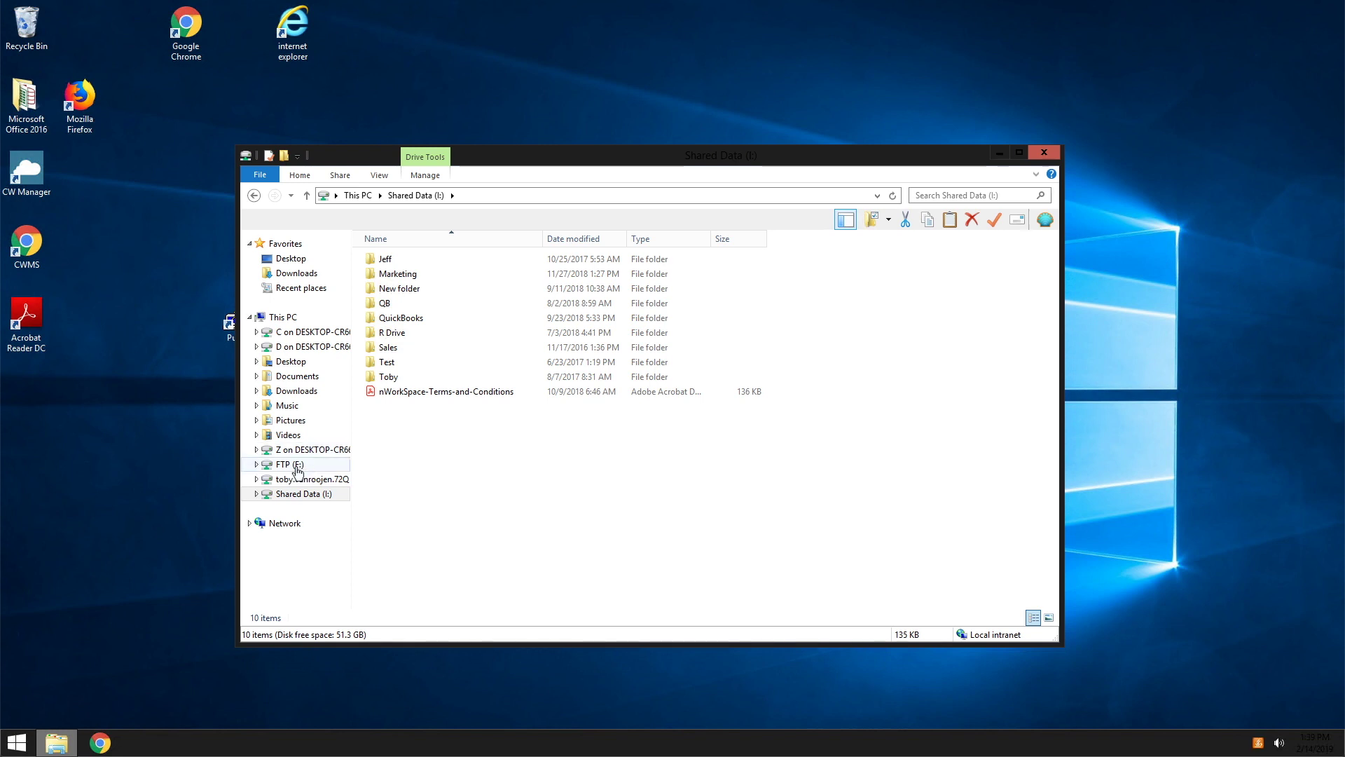
View the FTP (F:) drive's images, then browse DESKTOP-CR665VK's redirected C drive
left_click(312, 465)
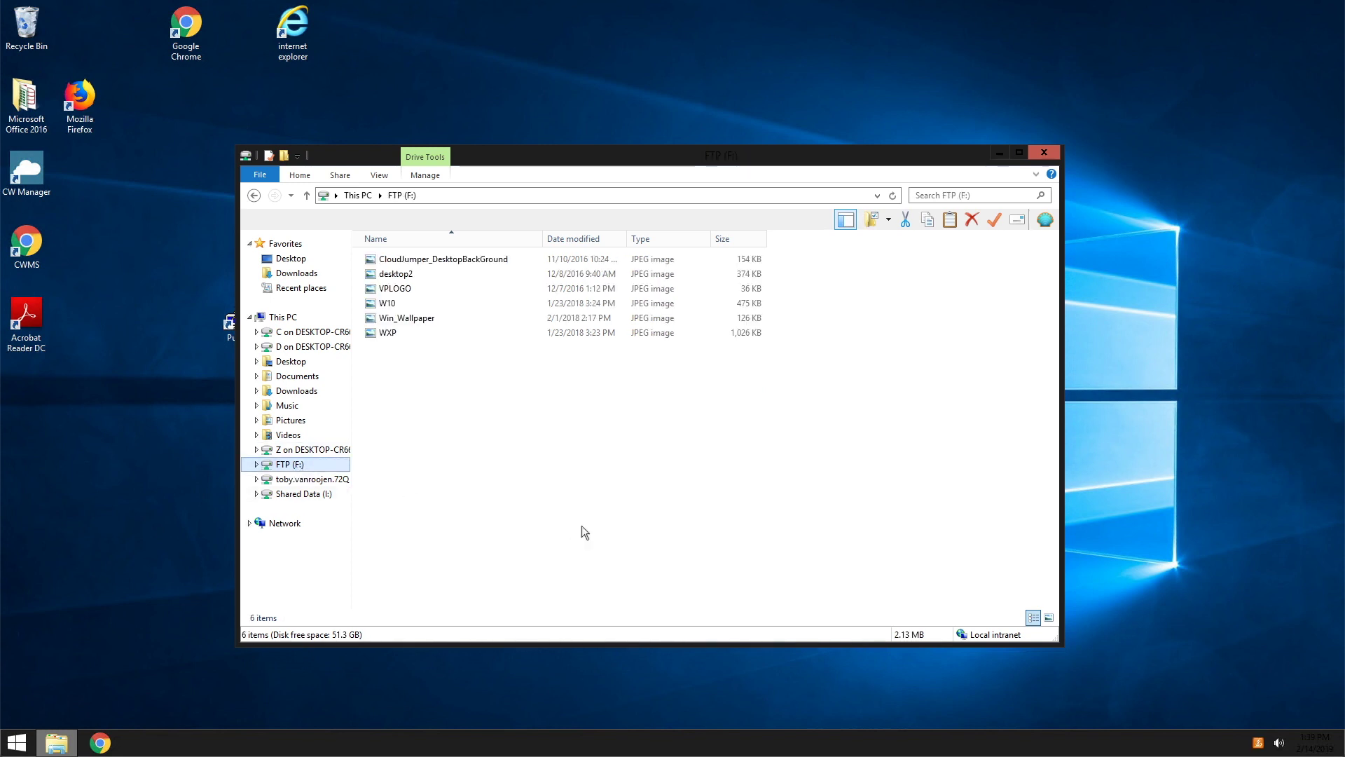
key("alt+Up")
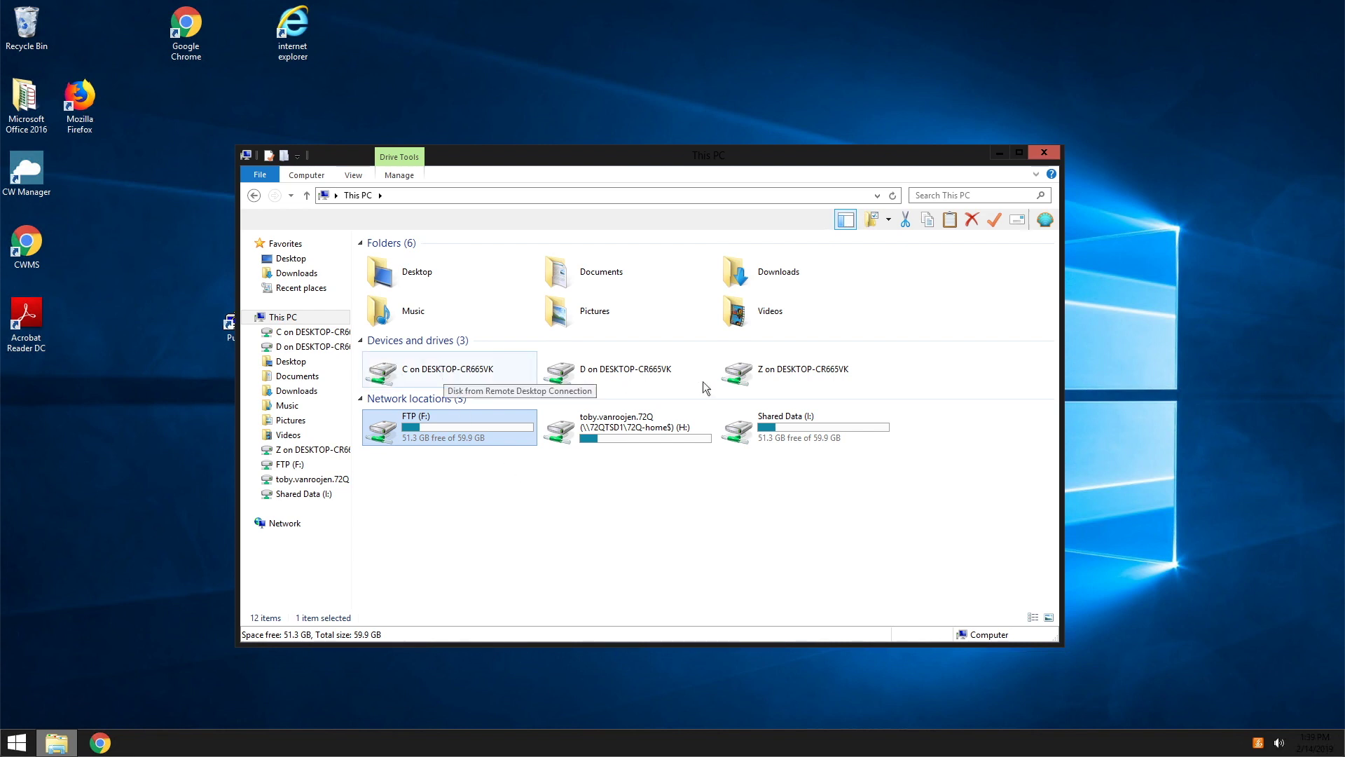
double_click(449, 376)
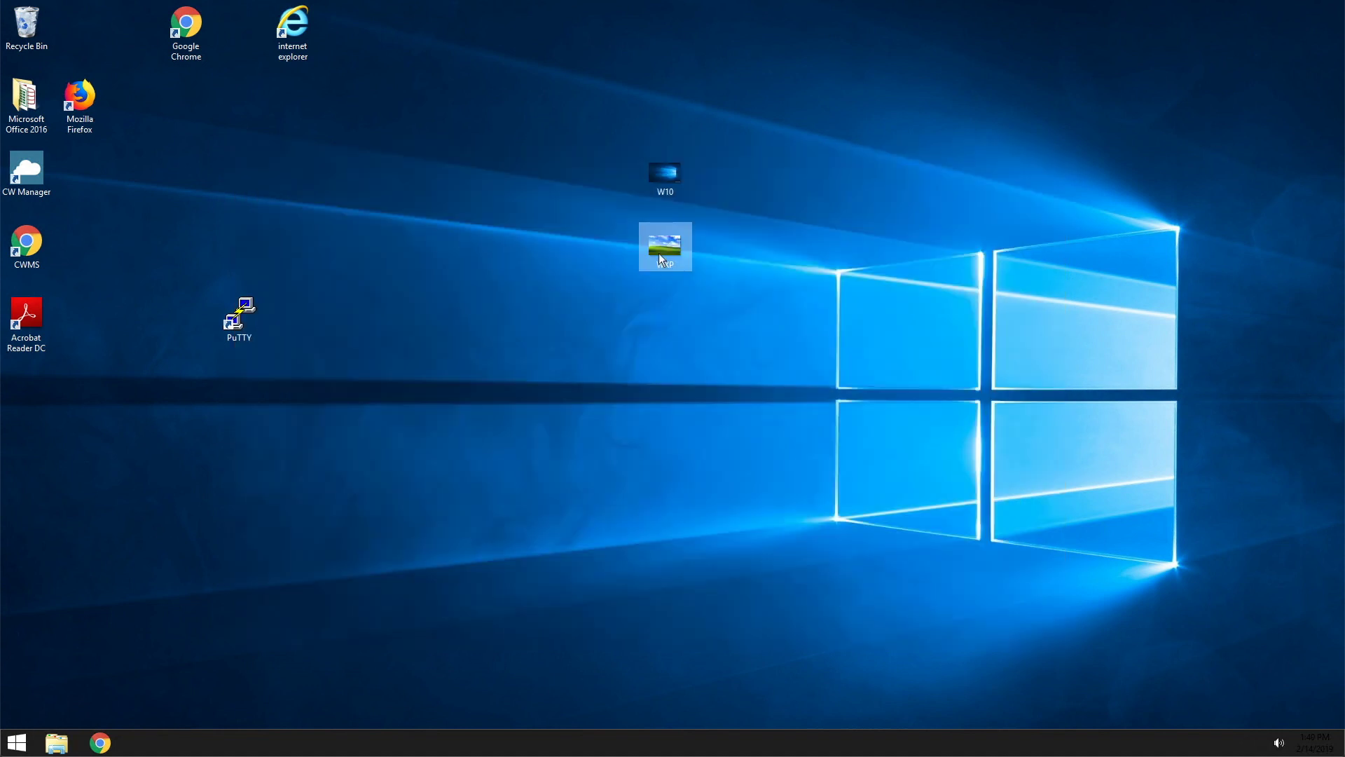
Set up the WXP image as a full-page Letter photo print on Canon Office Printer
right_click(658, 254)
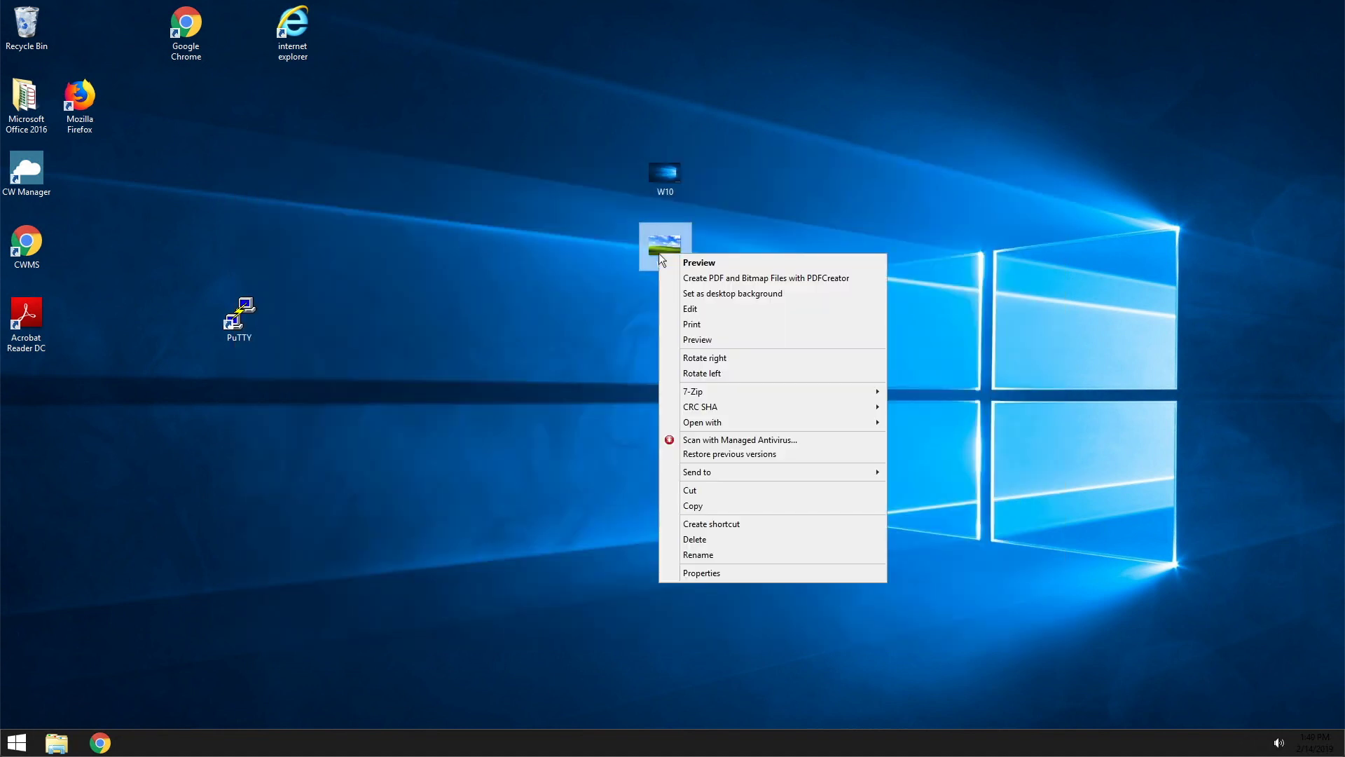
left_click(695, 328)
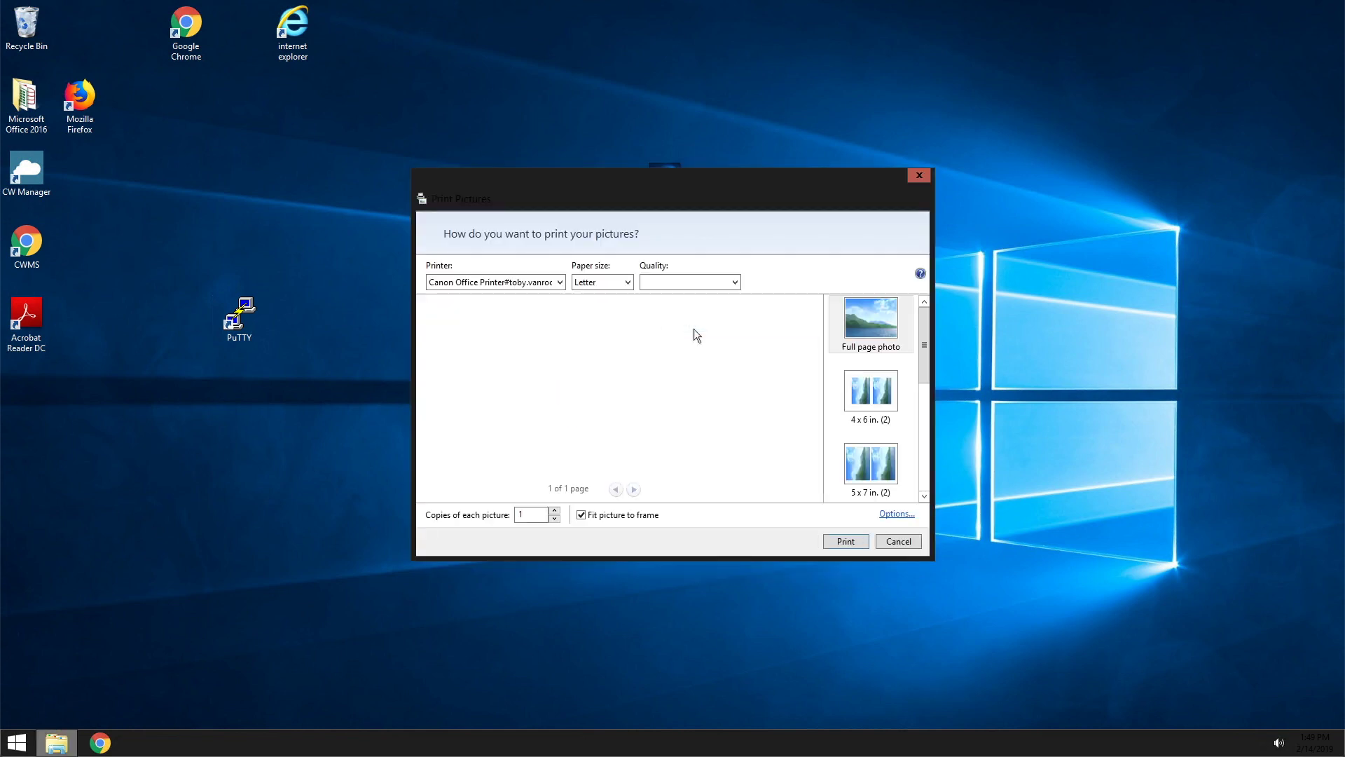
left_click(560, 282)
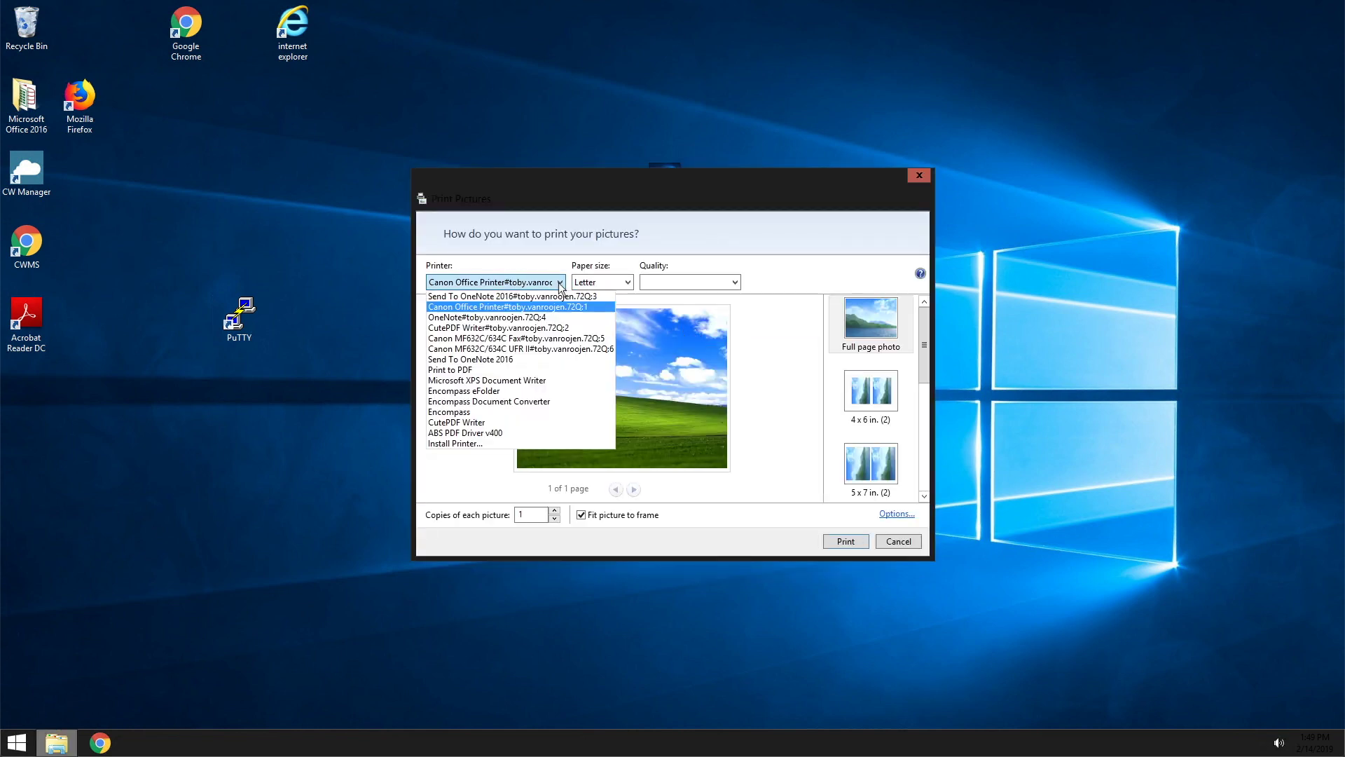
left_click(524, 309)
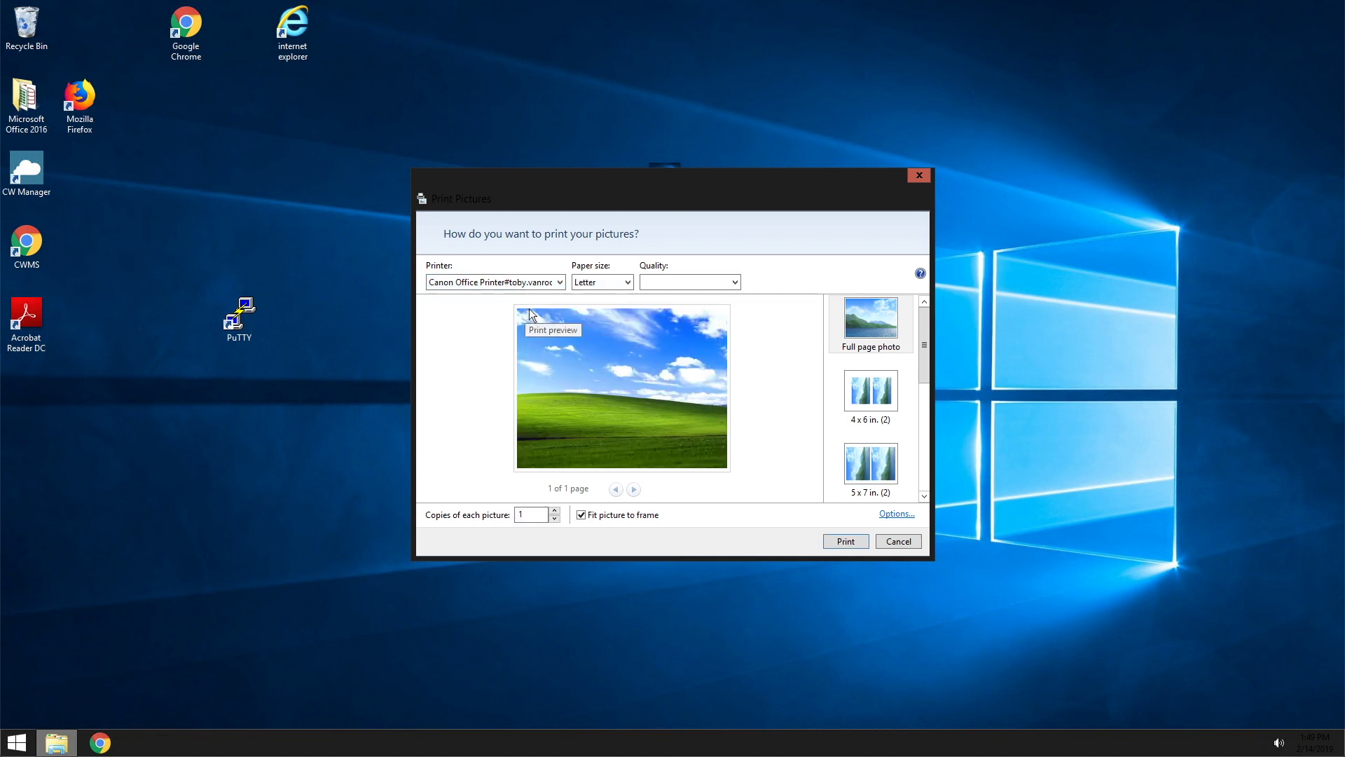